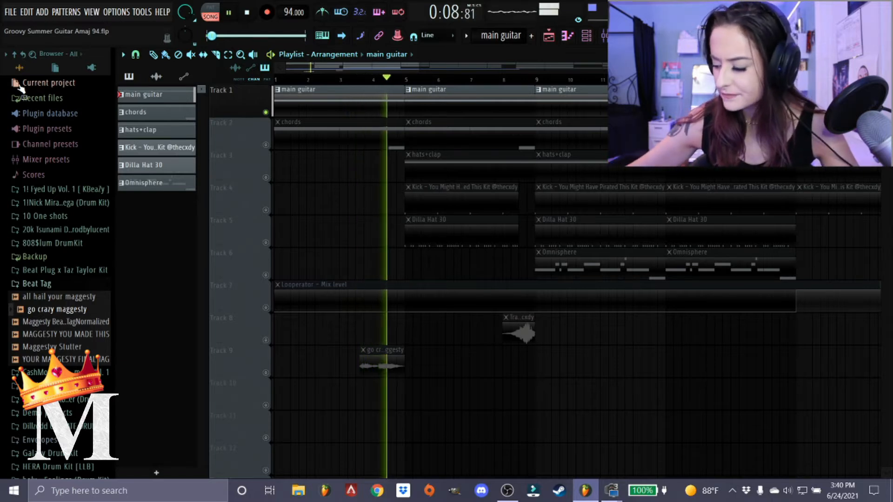
Stop playback and take the main guitar track out of solo so all playlist tracks are active.
key(space)
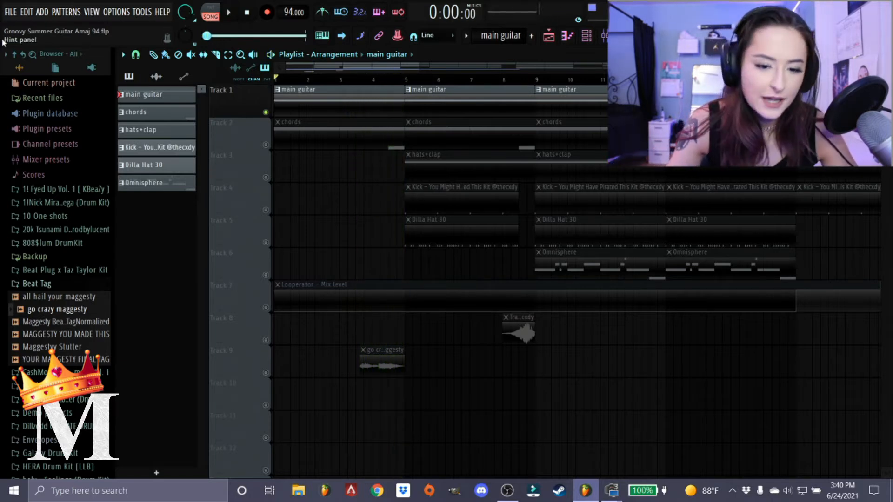
right_click(266, 113)
scroll(243, 130, up, 3)
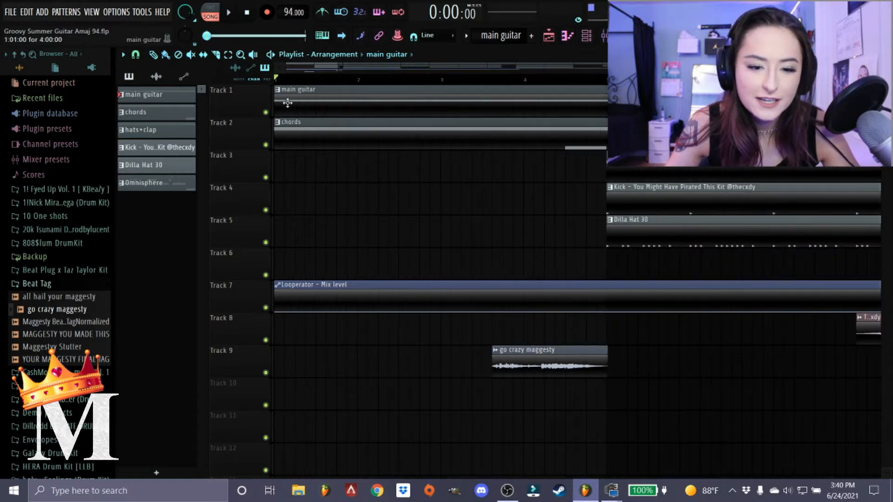
scroll(287, 101, down, 3)
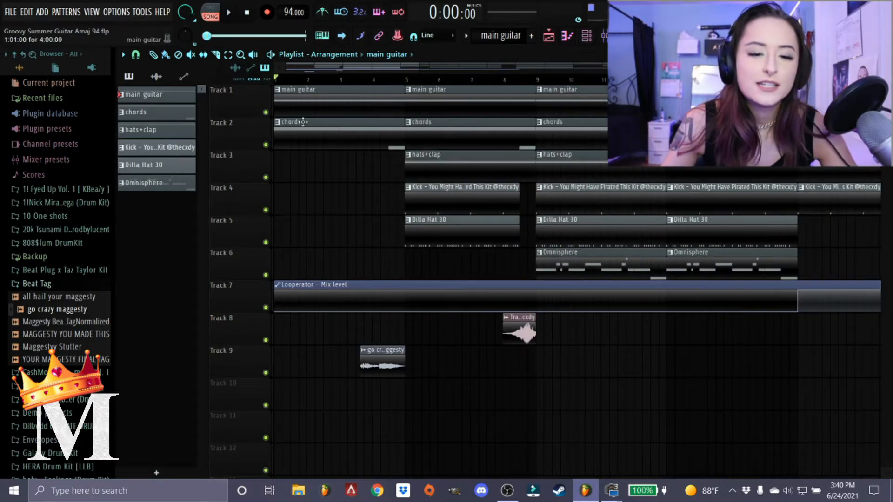
scroll(237, 148, up, 3)
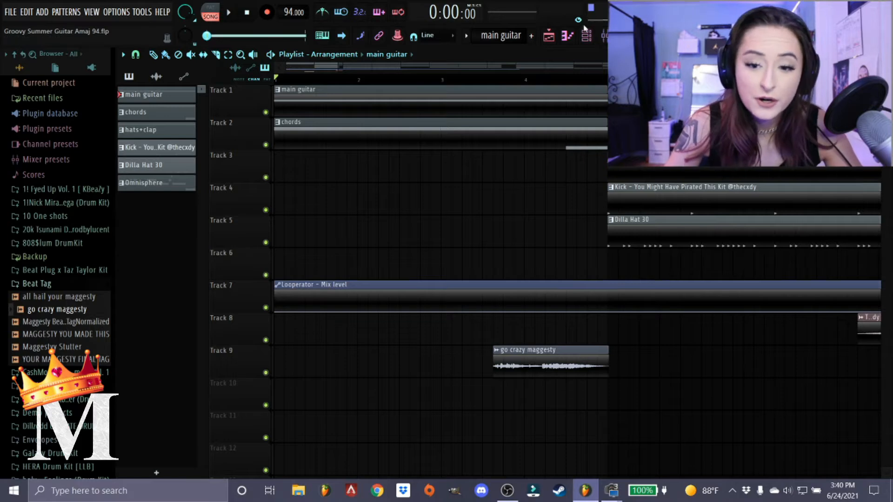
View the instrument loaded on the chords channel from the channel rack and close both windows.
click(585, 34)
click(263, 173)
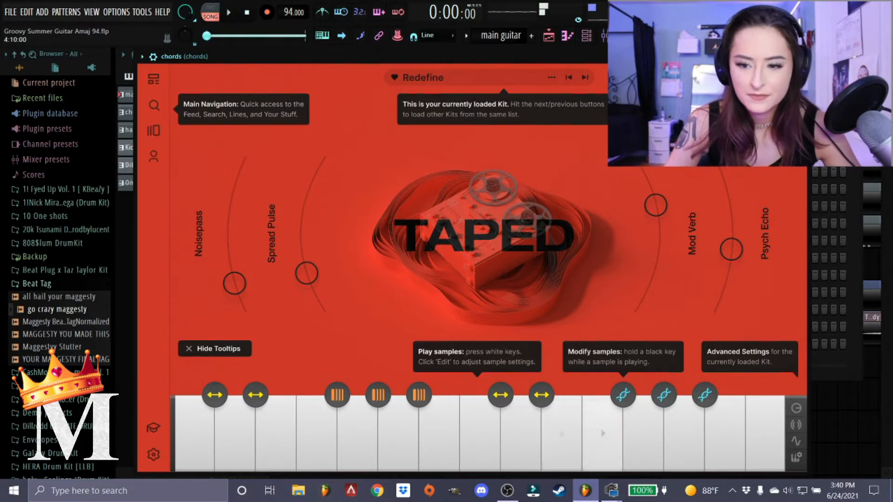
click(799, 56)
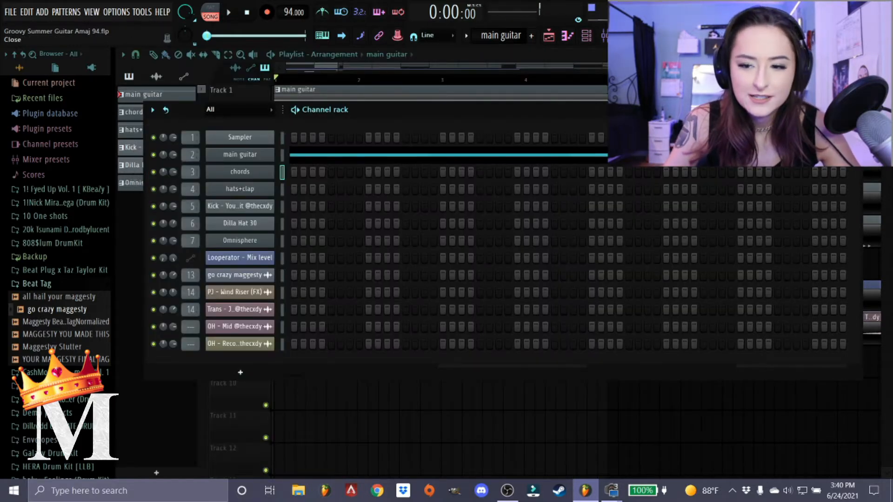
click(854, 110)
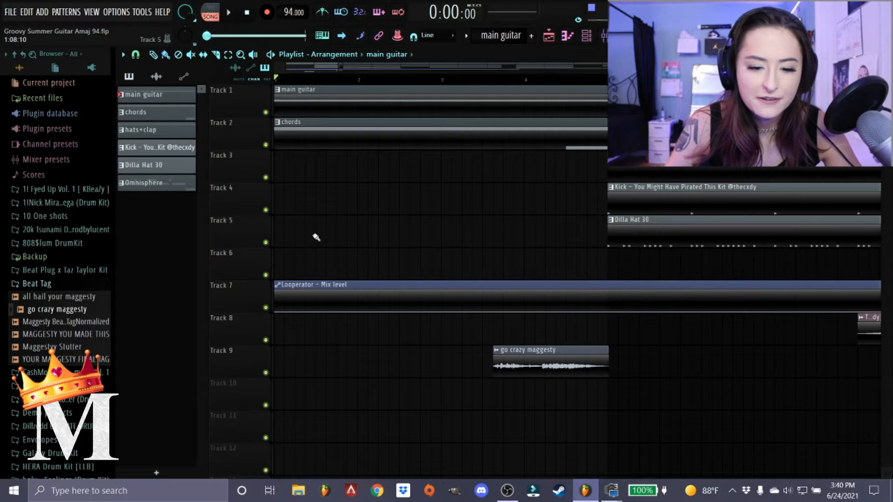
Play the full arrangement from the start, look over all tracks along the timeline, and stop playback.
key(space)
ctrl+scroll(323, 249, down, 2)
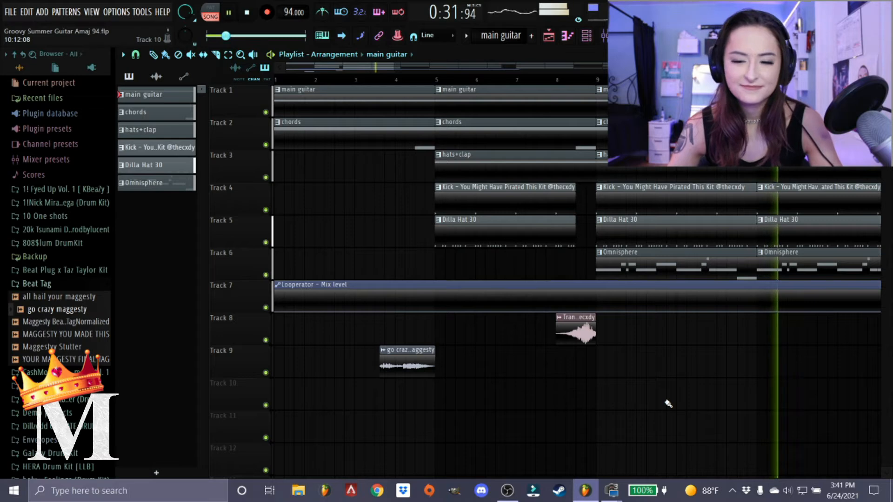
scroll(728, 417, down, 2)
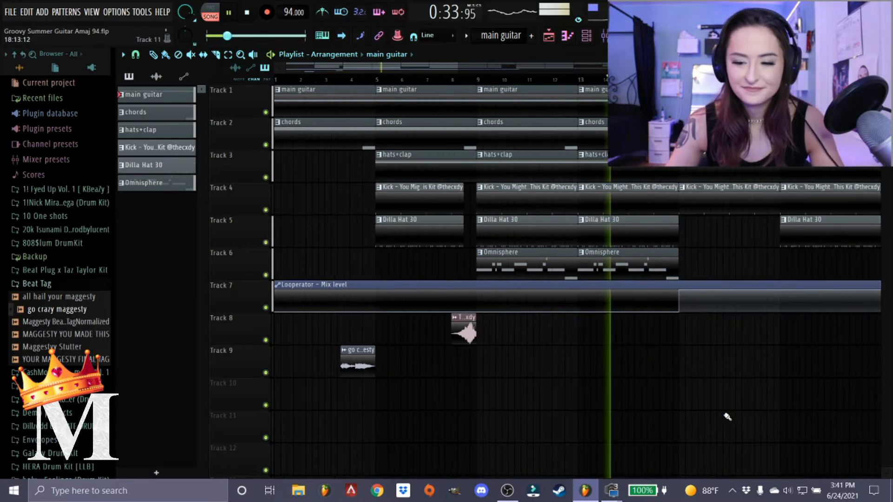
scroll(593, 412, down, 3)
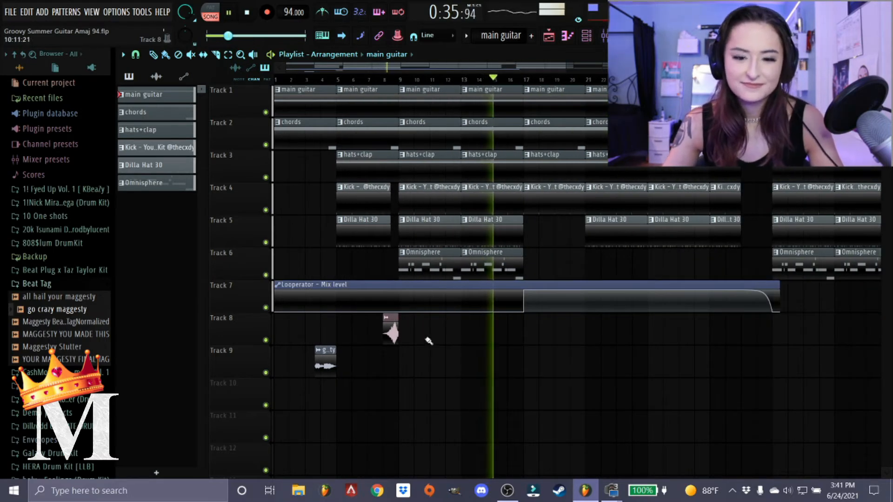
scroll(428, 342, down, 2)
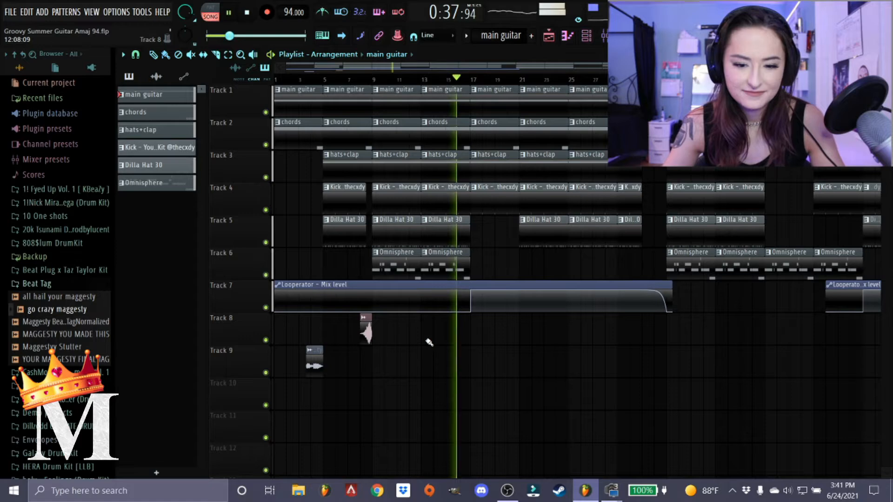
scroll(427, 341, down, 1)
scroll(364, 339, up, 3)
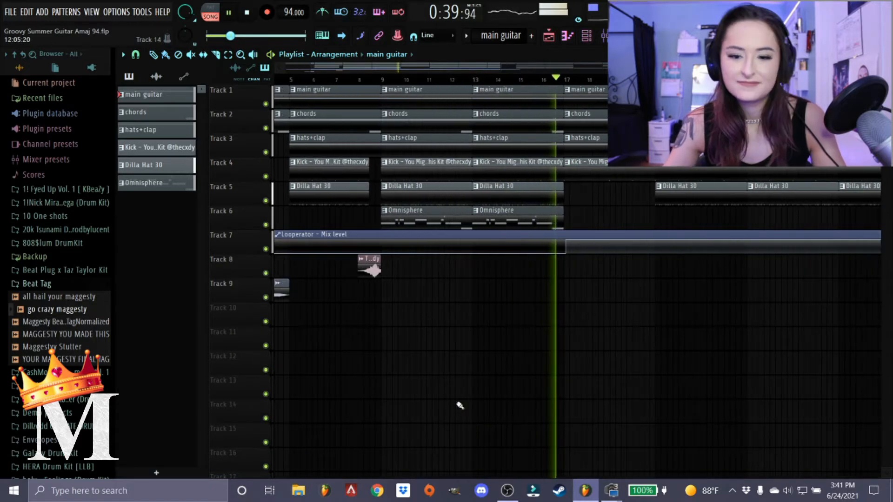
scroll(512, 331, up, 3)
scroll(431, 285, down, 3)
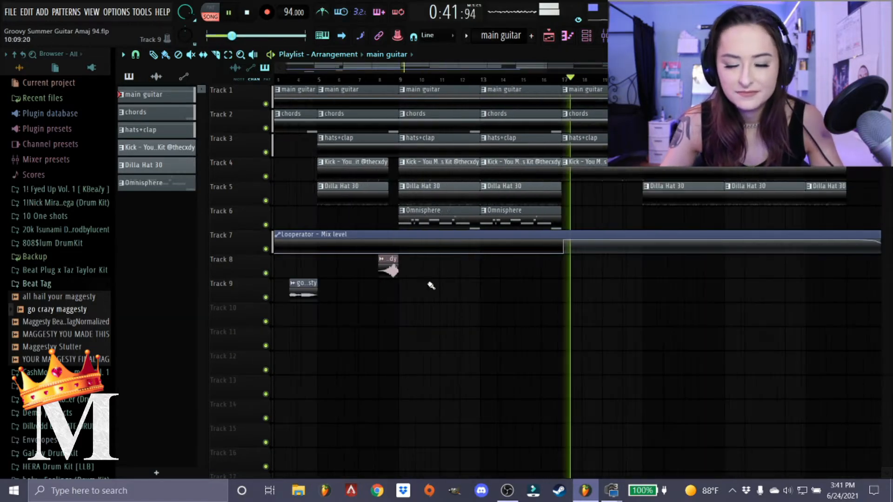
scroll(431, 285, down, 1)
key(space)
View the instrument loaded on the hats+clap channel from the channel rack and close both windows.
scroll(329, 85, up, 2)
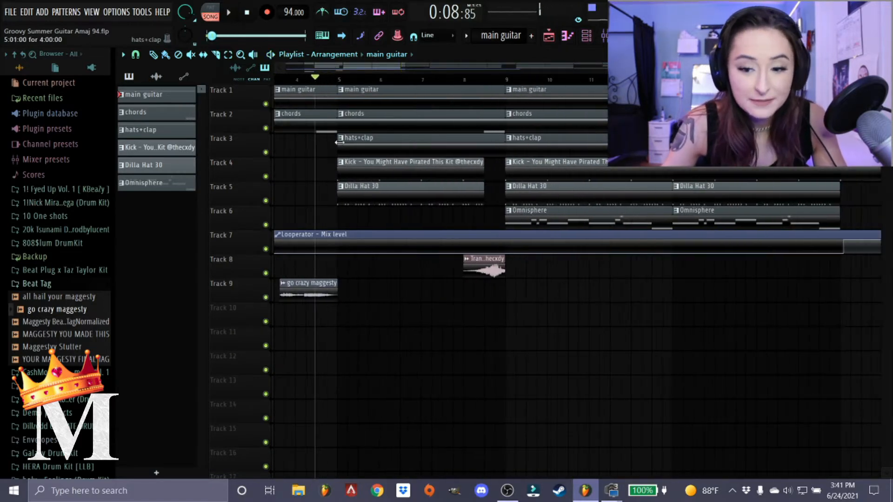
scroll(390, 83, up, 2)
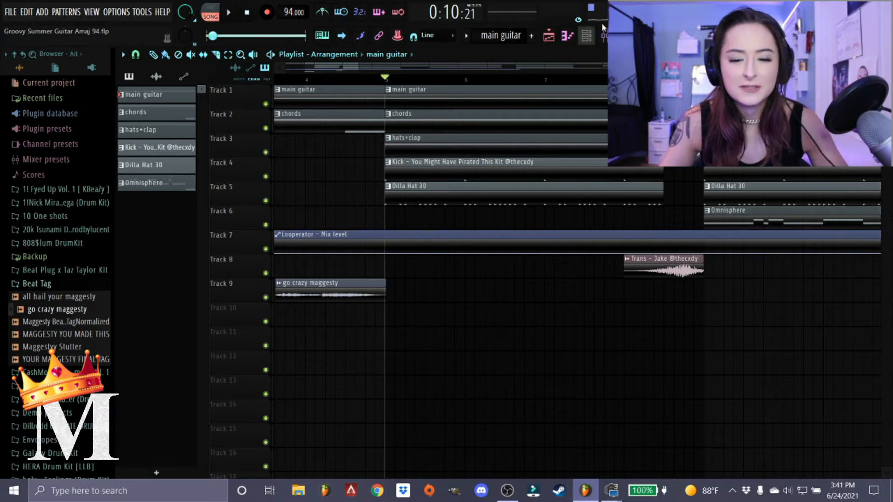
click(586, 36)
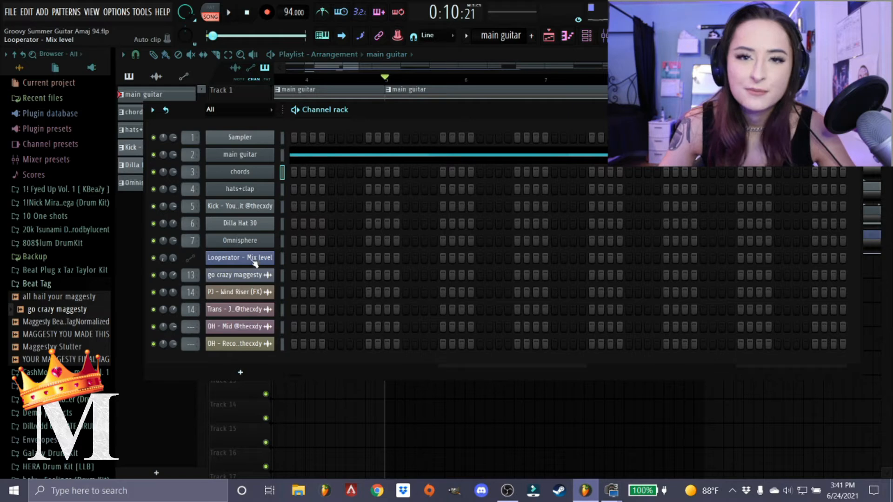
click(255, 191)
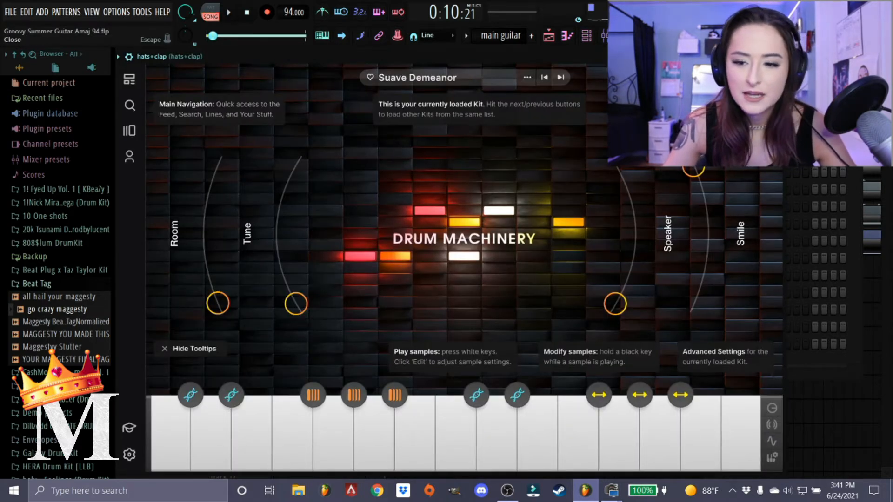
click(777, 56)
click(855, 110)
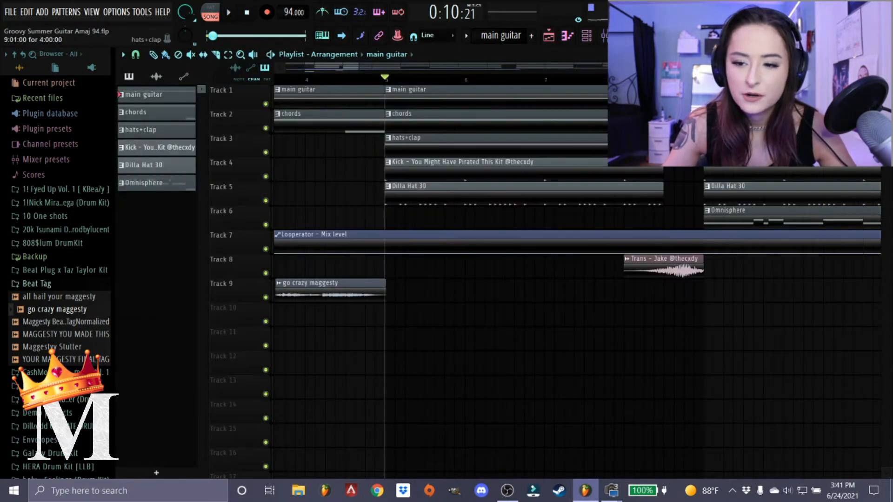
Solo the hats+clap track, listen to it from bar 5, and unsolo it after stopping playback.
right_click(266, 153)
key(space)
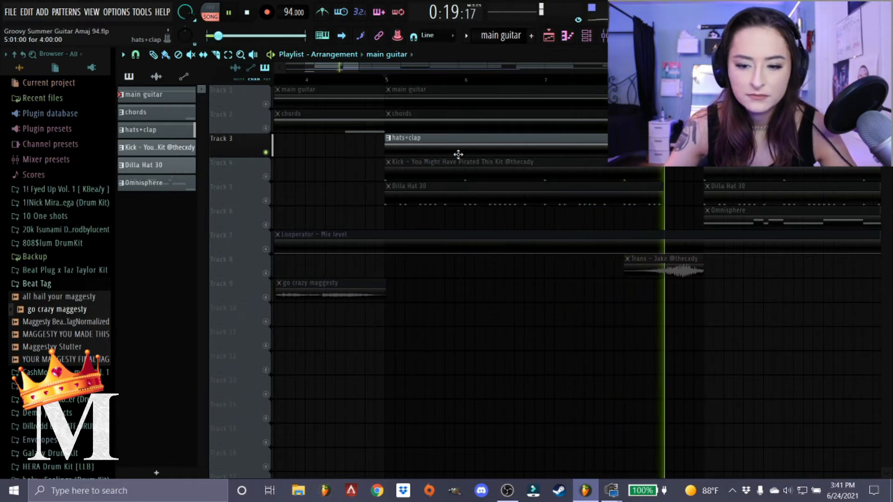
key(space)
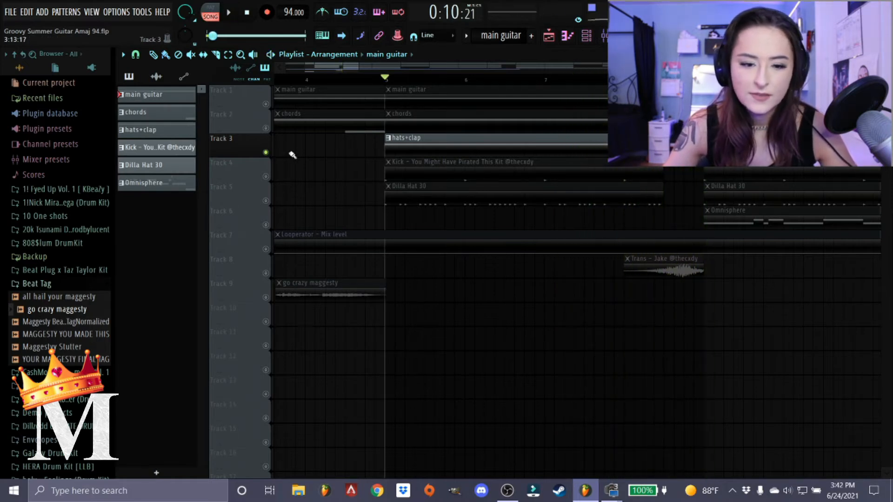
right_click(266, 153)
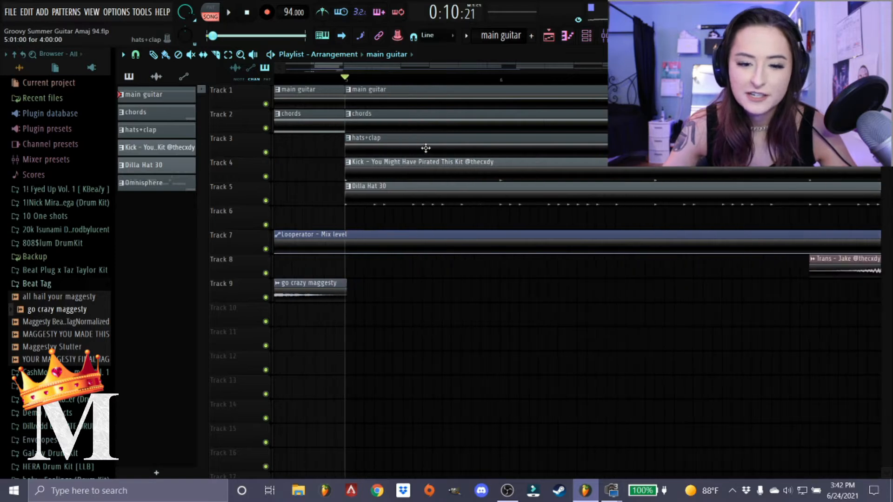
Play all tracks together from bar 5 to hear the hats+clap in the mix, and stop playback.
key(space)
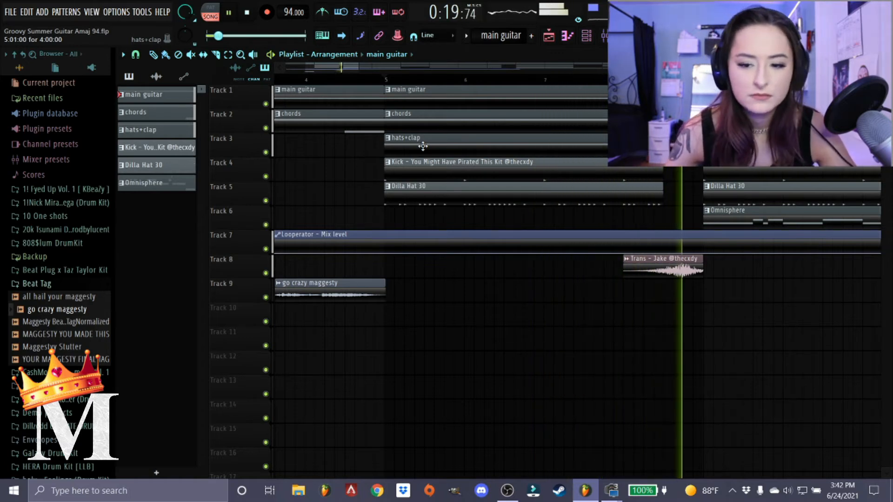
key(space)
scroll(403, 264, up, 2)
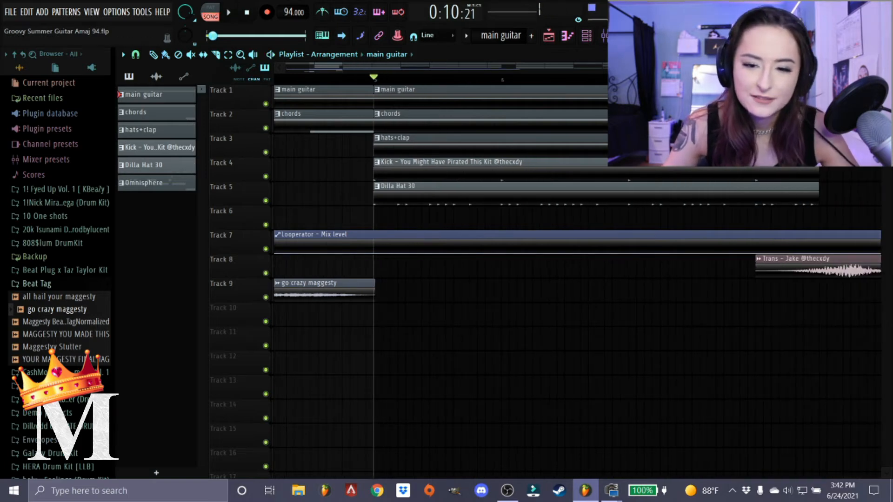
Reopen the hats+clap instrument to examine its loaded drum kit, and return to the playlist.
click(595, 39)
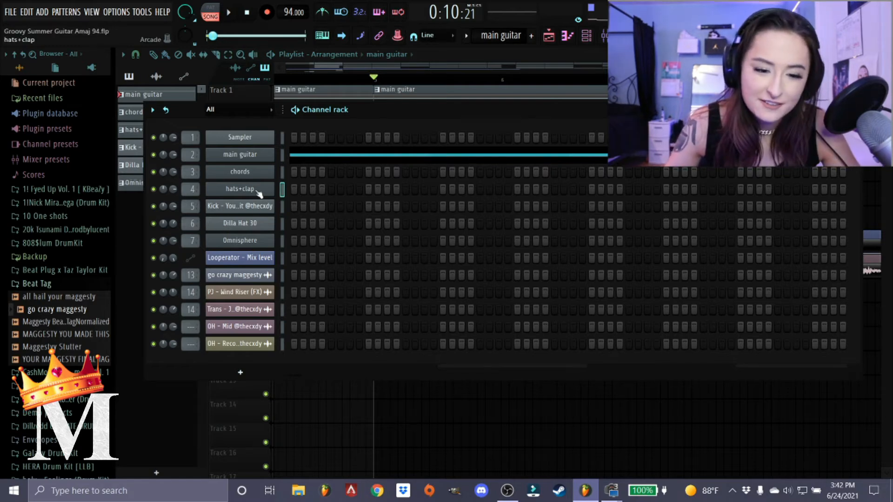
click(259, 193)
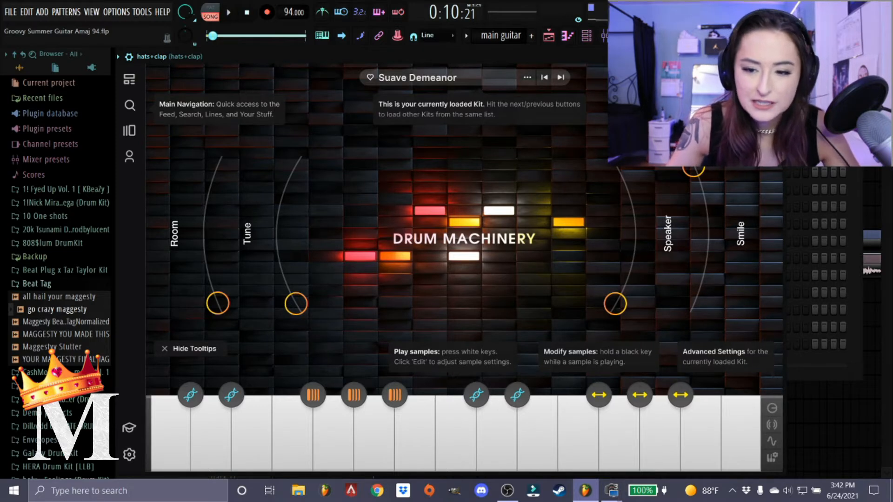
key(Escape)
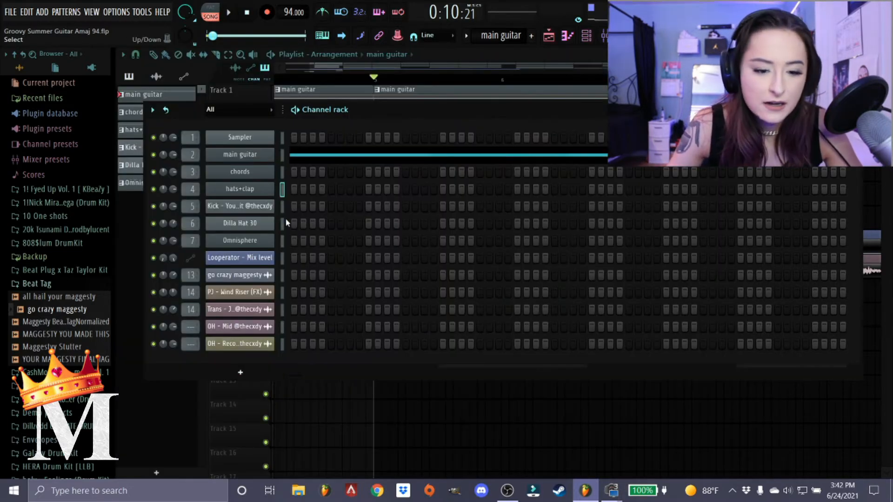
click(854, 110)
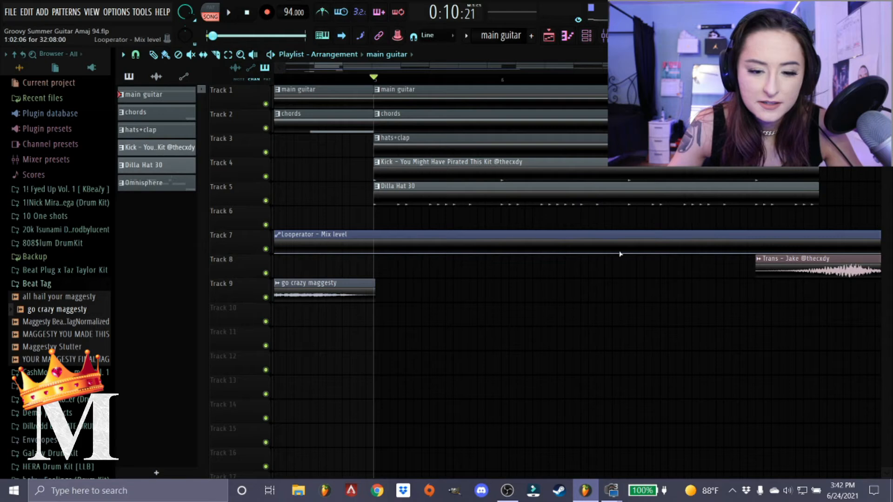
Solo the kick track, open its pattern in the piano roll, listen to it from bar 5, and close the piano roll.
scroll(392, 257, down, 3)
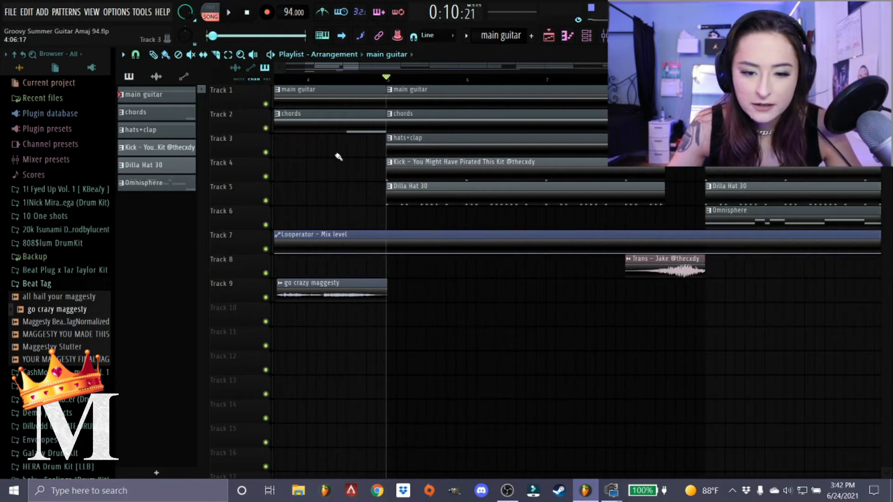
right_click(266, 177)
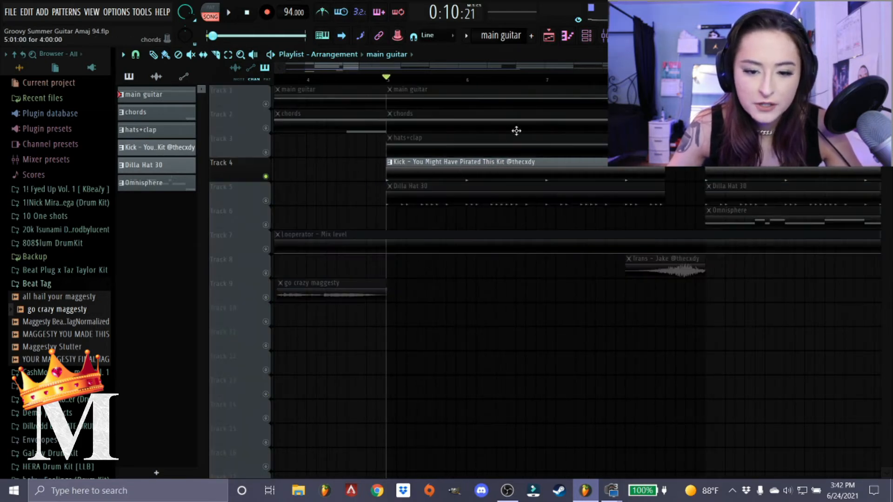
double_click(409, 169)
key(space)
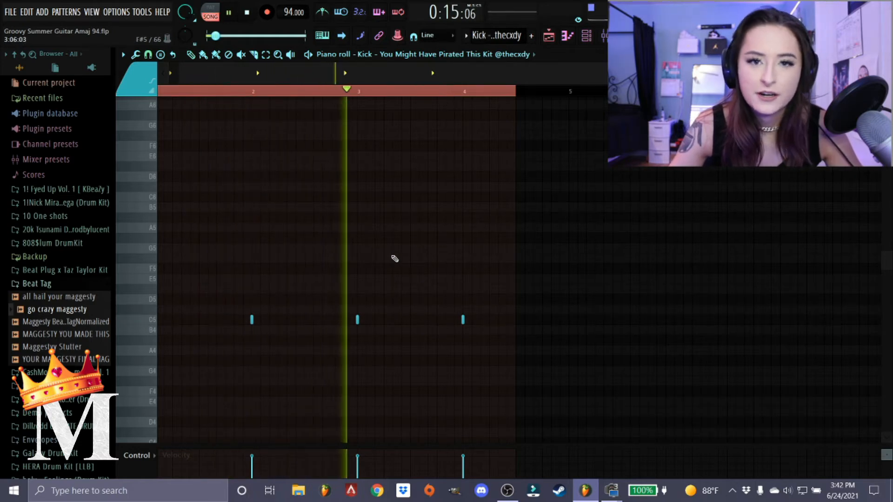
key(space)
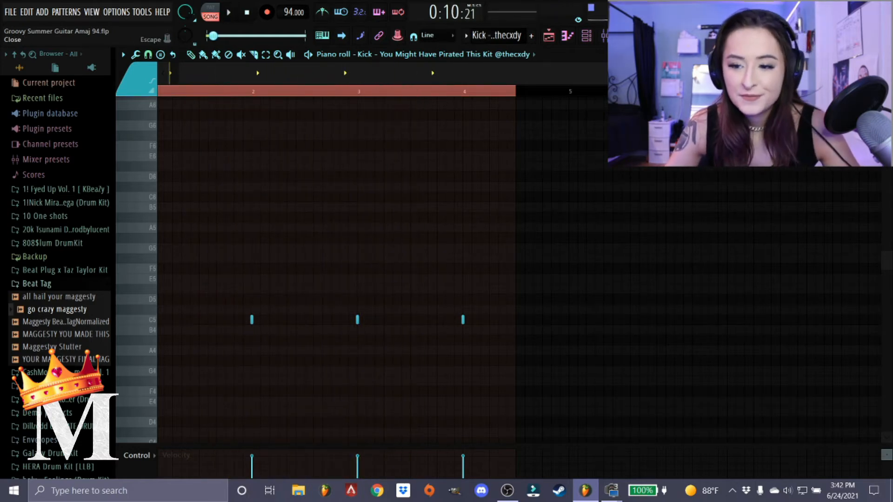
key(Escape)
Solo the Dilla Hat 30 track, open its pattern in the piano roll, and play it from bar 5.
right_click(266, 202)
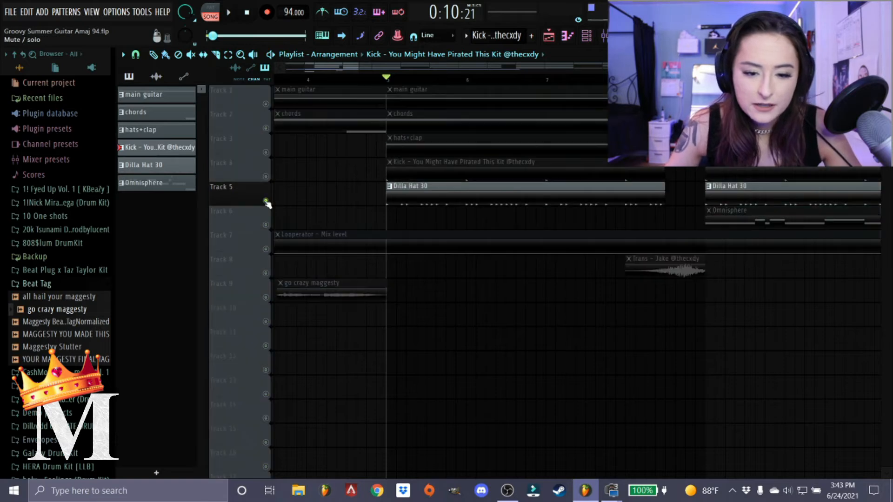
double_click(464, 199)
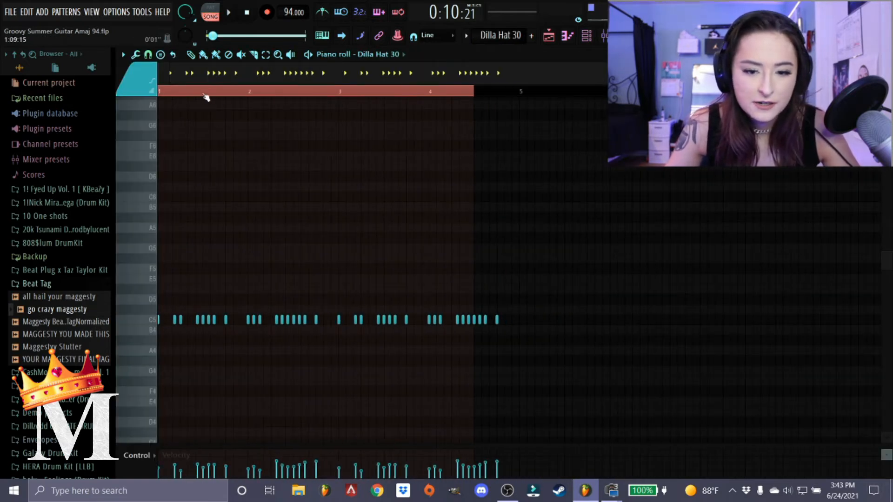
scroll(143, 324, up, 5)
scroll(188, 341, down, 2)
scroll(237, 284, down, 2)
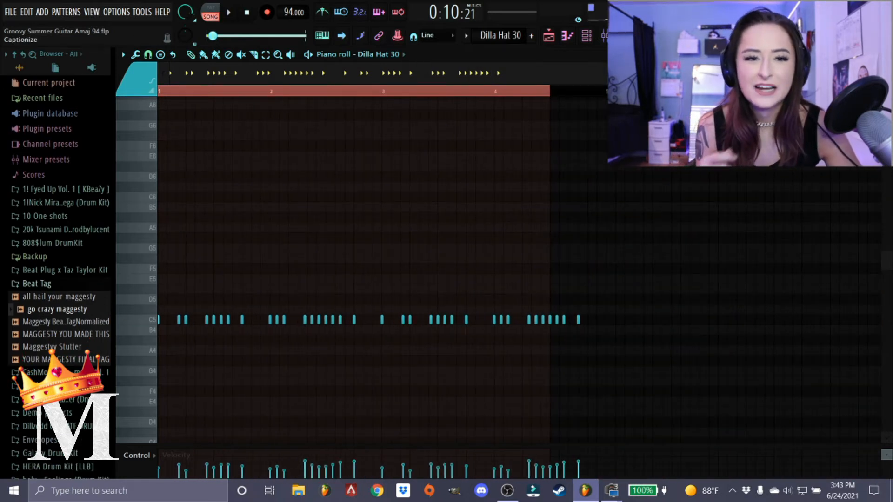
key(space)
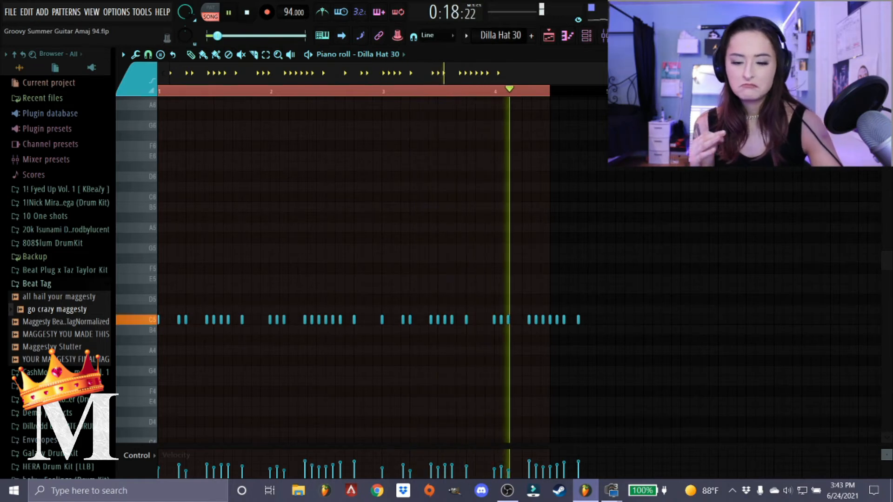
Stop playback, close the Dilla Hat 30 piano roll, and unsolo the Dilla Hat 30 track in the playlist.
key(space)
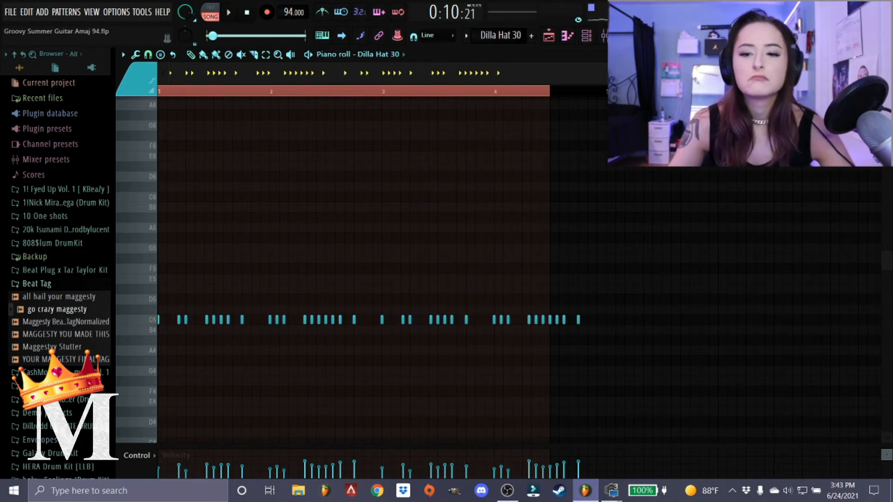
click(885, 55)
key(space)
key(space)
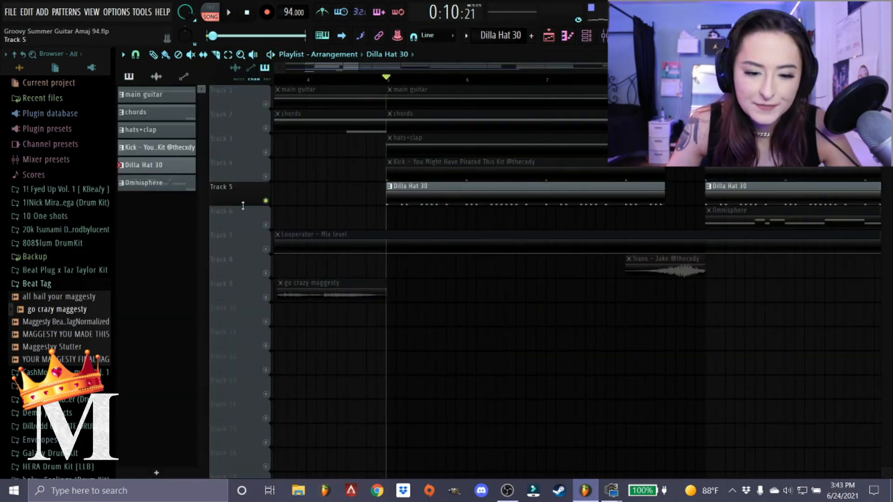
right_click(265, 201)
Show the channel rack, find and expand the Lunch77 drum kit folder in the browser, and close the rack.
click(603, 35)
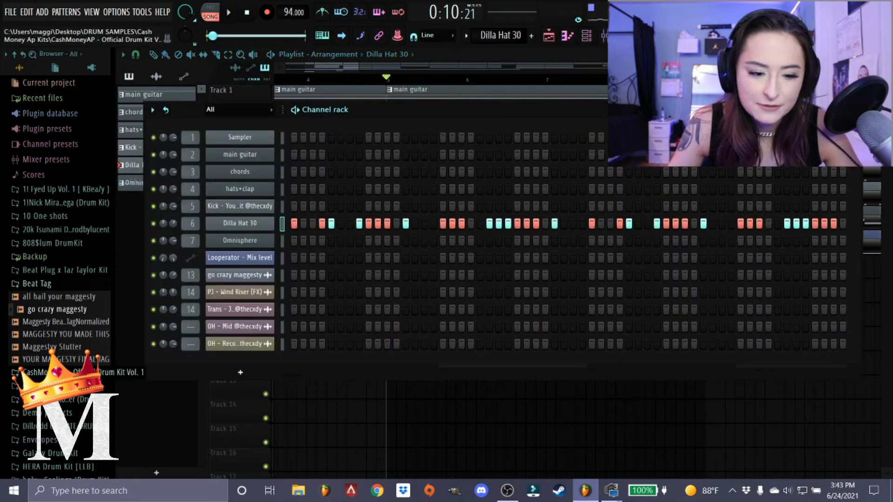
scroll(51, 465, down, 10)
click(46, 444)
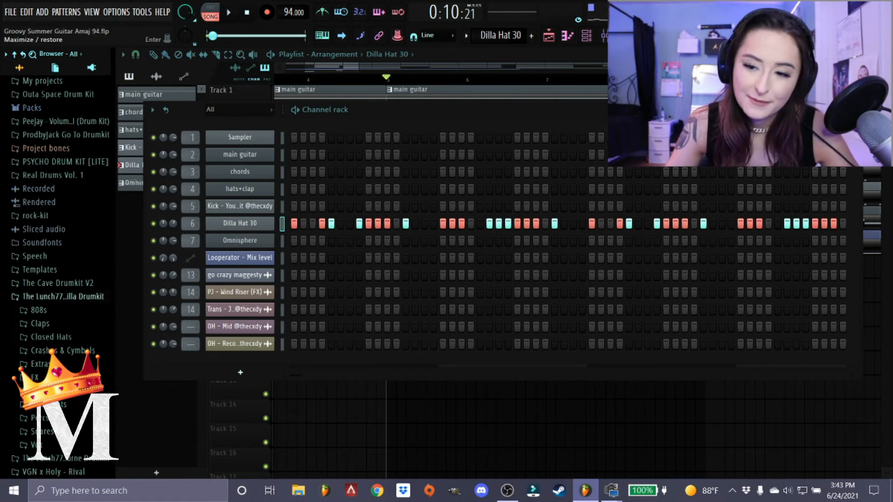
click(852, 110)
Move the playhead to bar 9, at the start of the first Omnisphere clip.
scroll(512, 180, down, 4)
scroll(465, 186, up, 3)
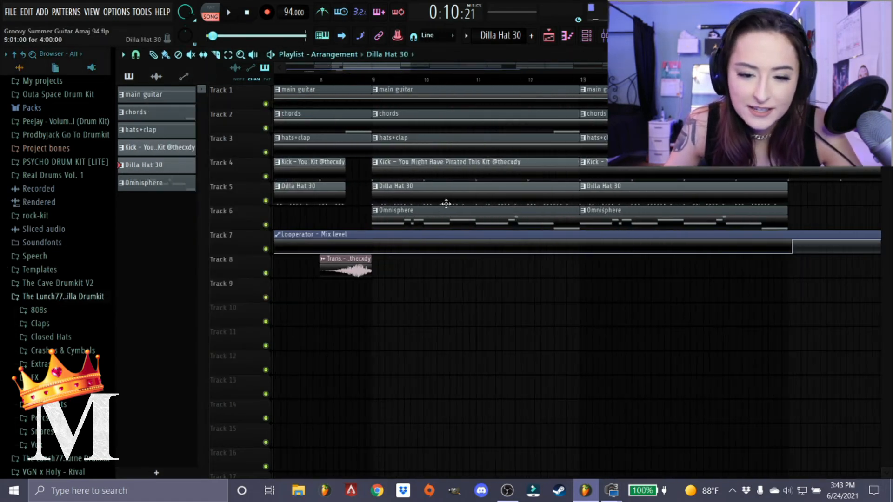
scroll(446, 204, up, 2)
click(369, 82)
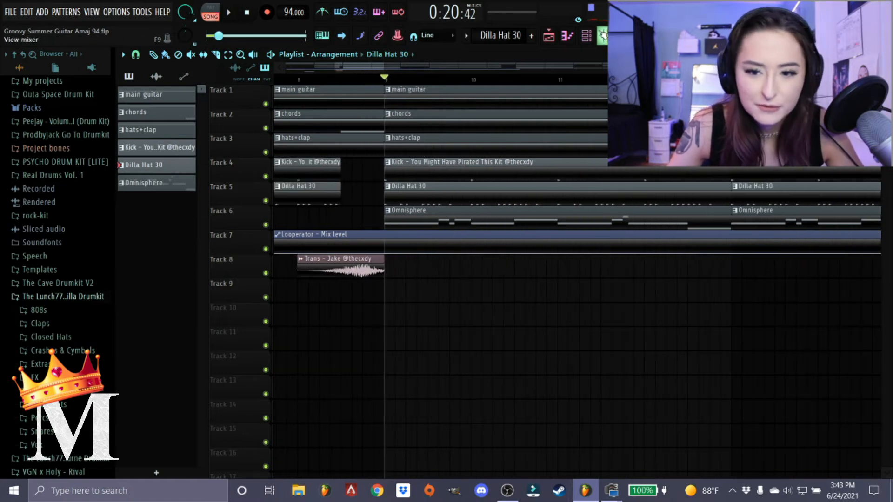
Check the Omnisphere track in the mixer, return to the playlist, and play the arrangement briefly from bar 9.
click(602, 35)
click(350, 176)
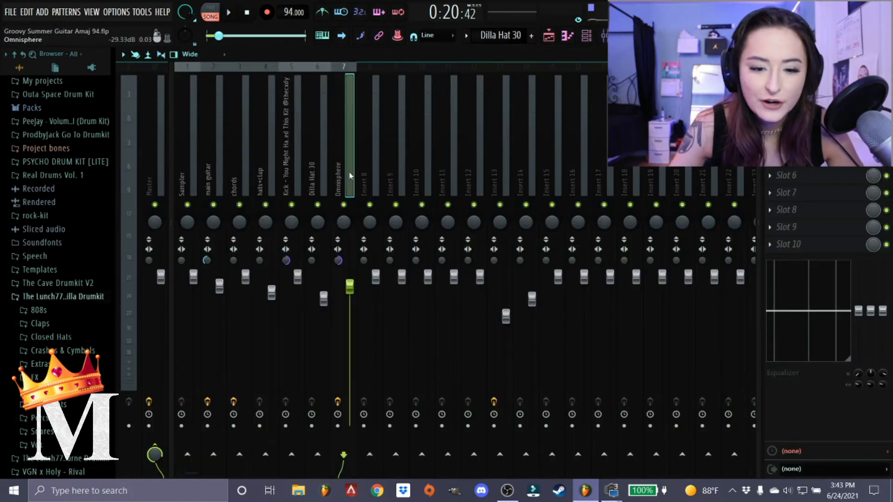
click(885, 54)
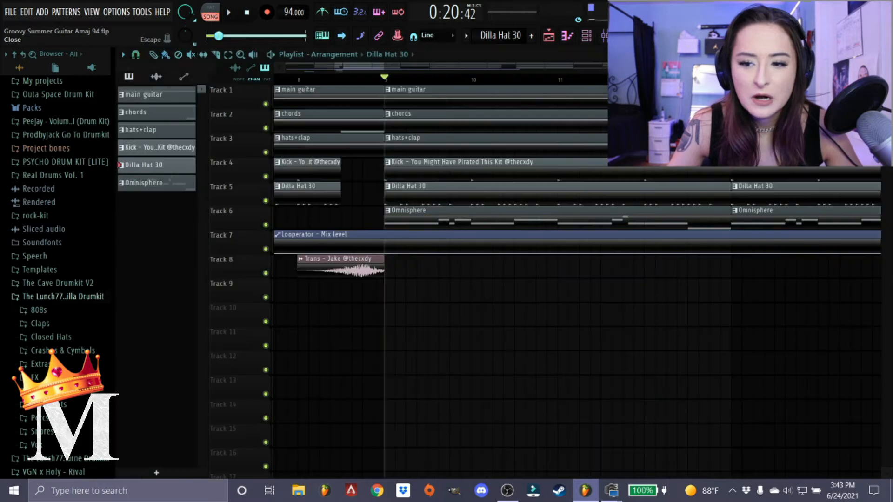
key(space)
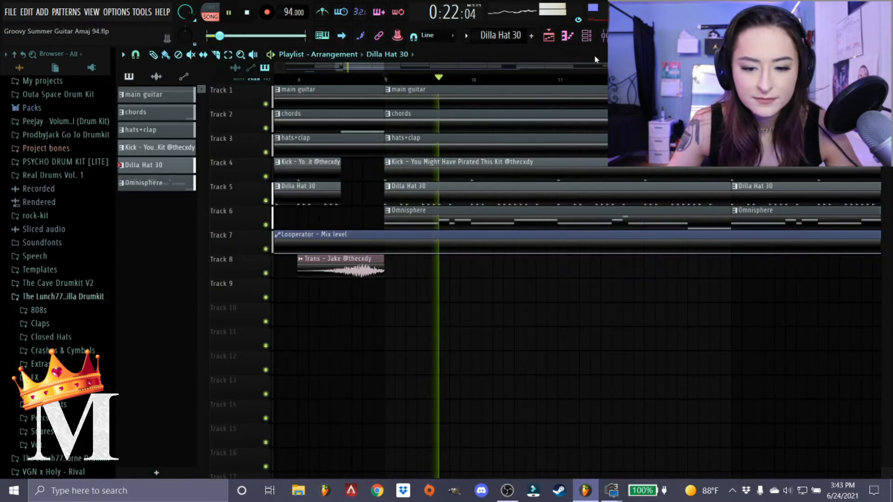
key(space)
Open the Omnisphere instrument, examine its Turkey Basster patch and FX page, and close the plugin and channel rack.
key(F6)
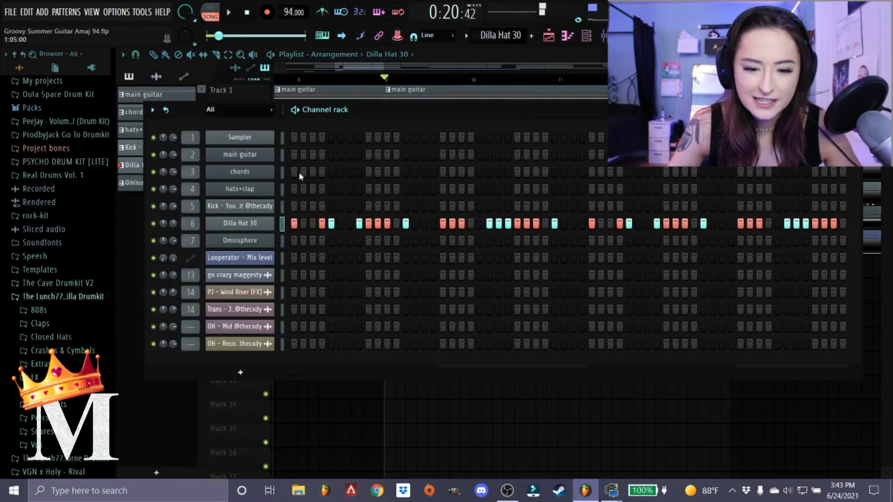
click(252, 242)
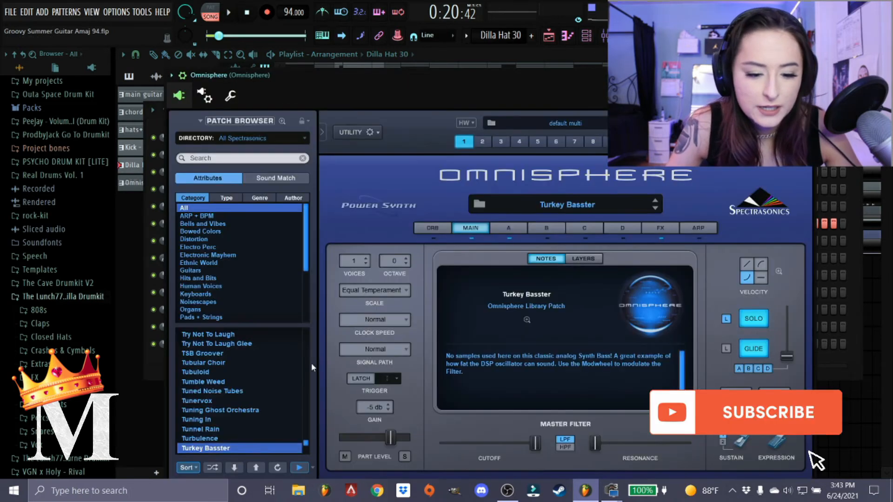
scroll(246, 407, down, 2)
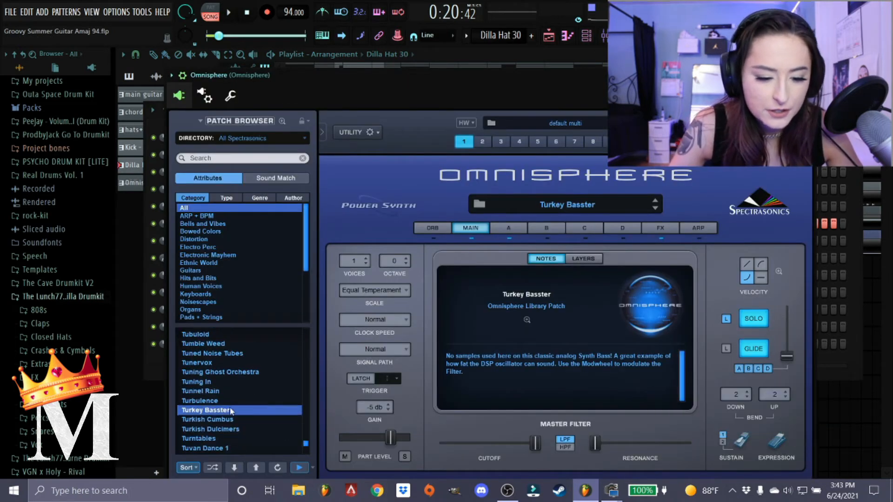
click(670, 228)
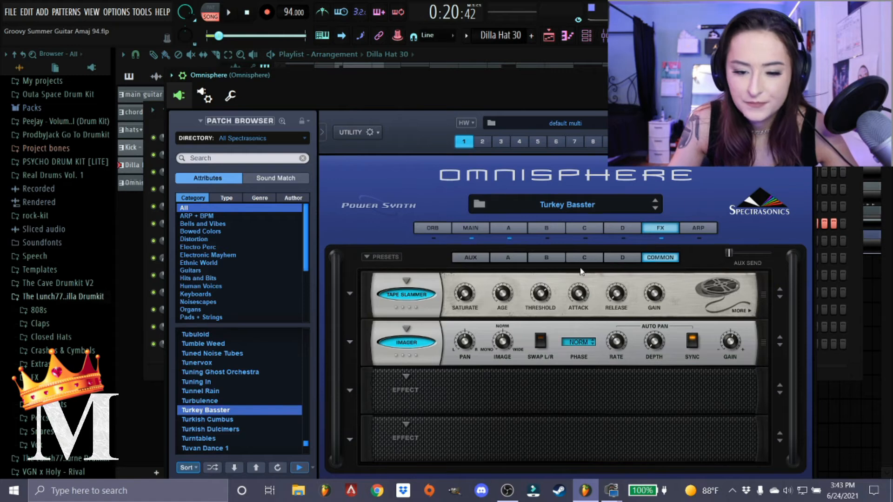
click(469, 230)
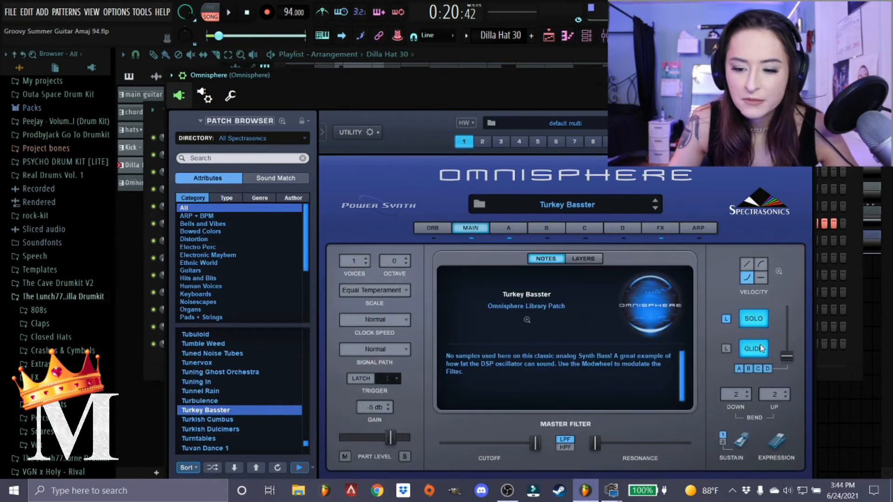
click(808, 75)
click(857, 110)
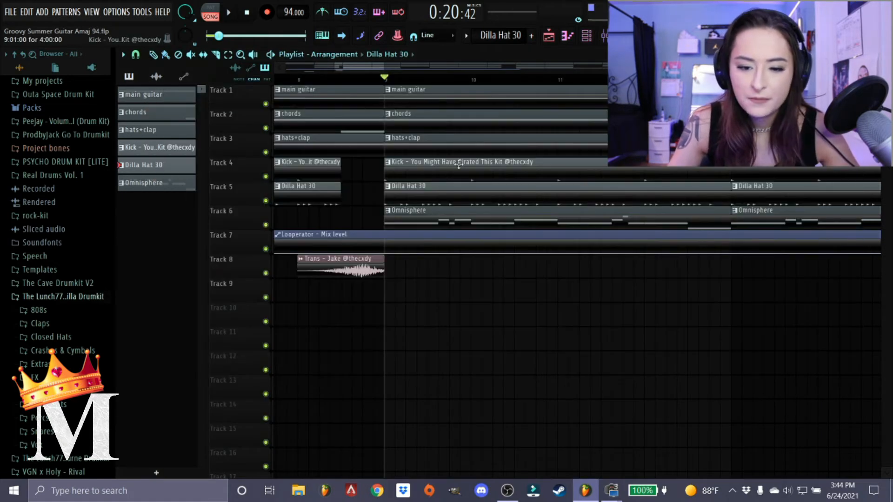
Play all tracks from bar 9 to hear the Omnisphere bass in the mix.
scroll(299, 211, down, 3)
key(space)
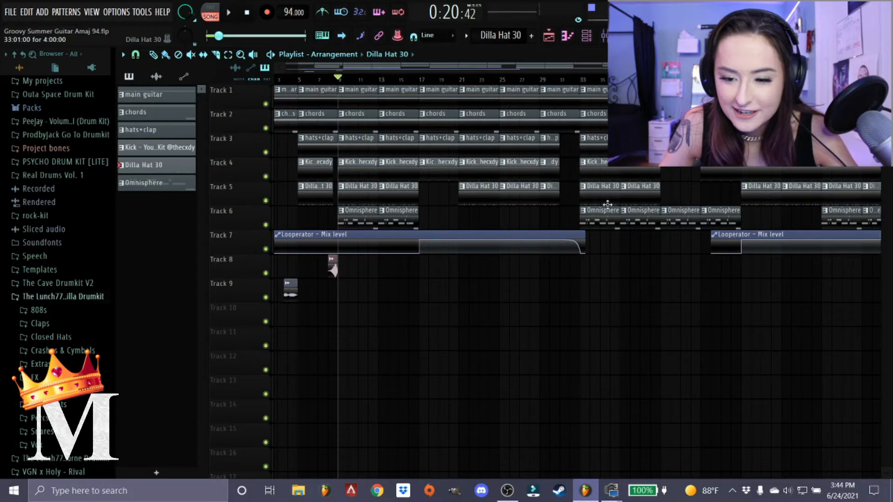
scroll(608, 203, down, 1)
scroll(302, 227, up, 4)
scroll(487, 224, down, 3)
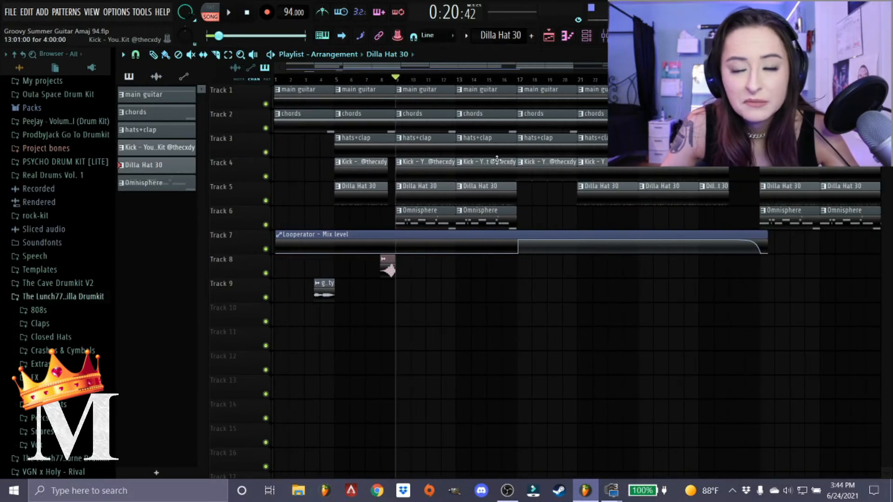
Move the playhead to bar 17 and select the time range from bar 17 to bar 33.
scroll(499, 162, up, 3)
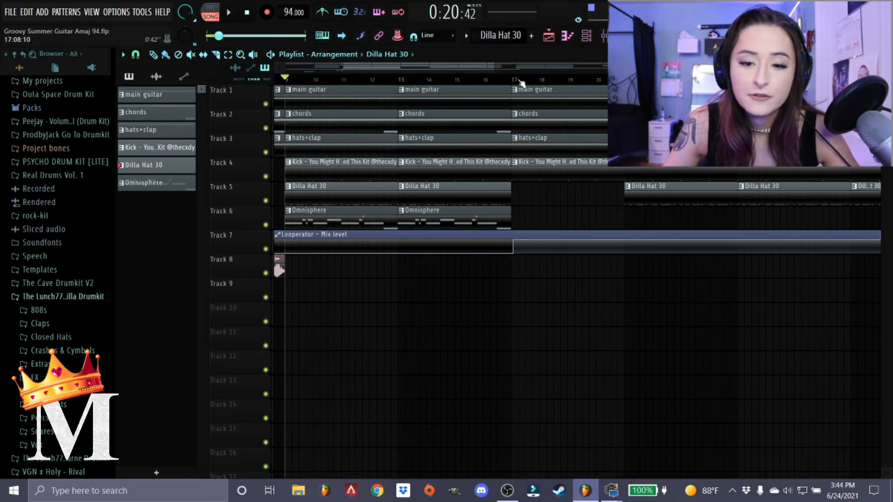
scroll(513, 83, up, 2)
click(510, 82)
scroll(507, 81, down, 4)
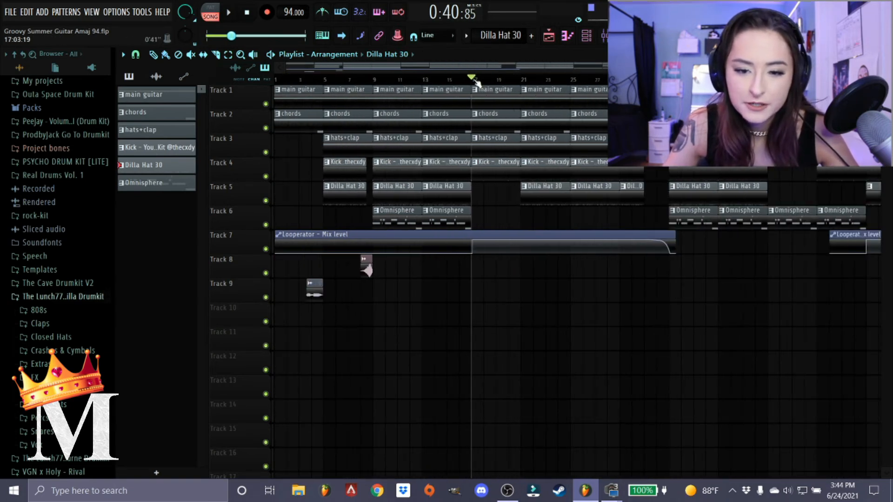
drag(472, 82, 670, 85)
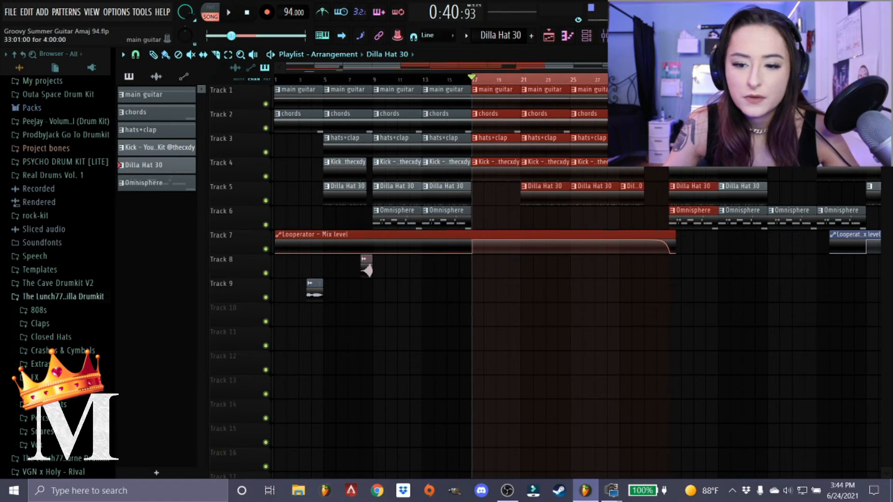
Examine the Looperator mix level automation across the selected section and play it from bar 17.
scroll(670, 111, up, 4)
scroll(666, 114, up, 5)
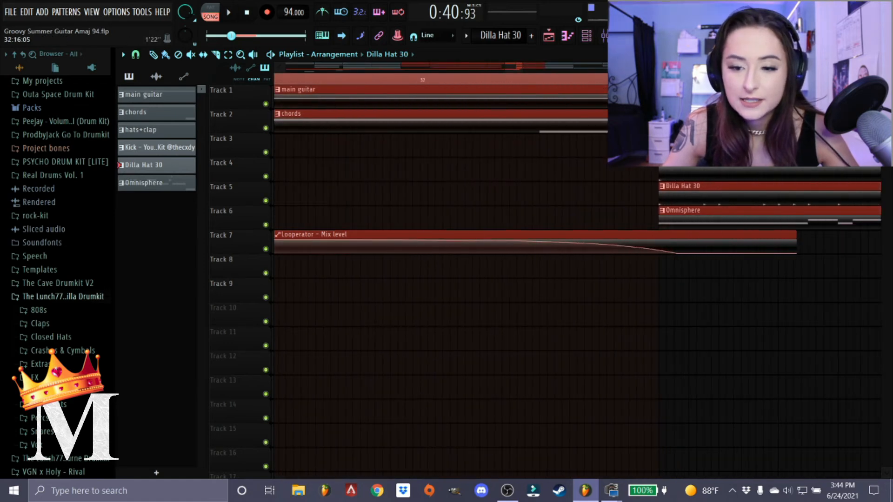
scroll(396, 214, down, 8)
scroll(333, 220, down, 3)
scroll(323, 197, up, 10)
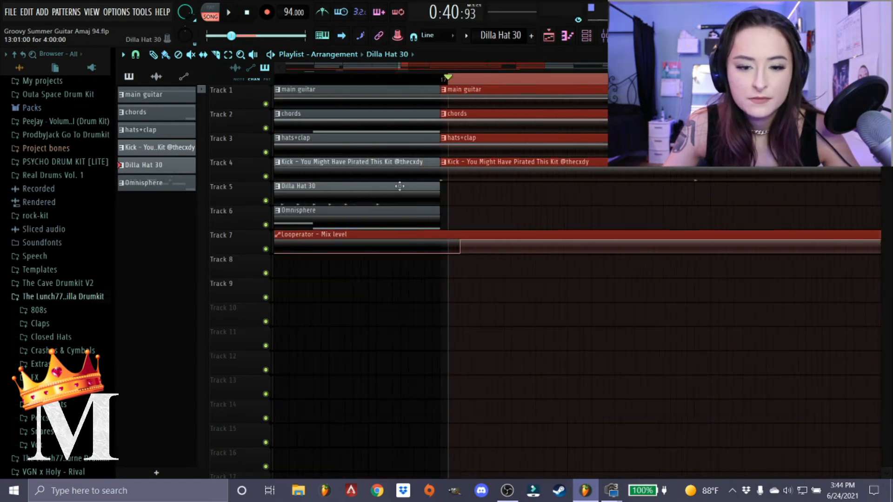
key(space)
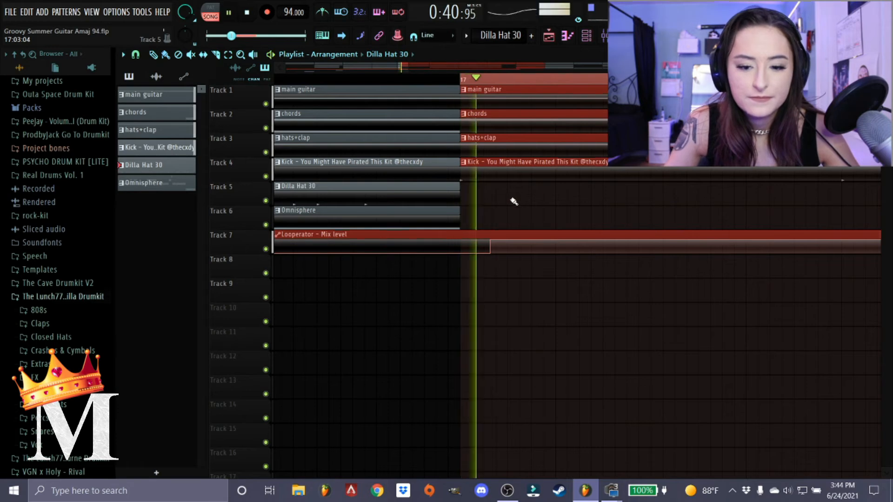
scroll(516, 223, down, 3)
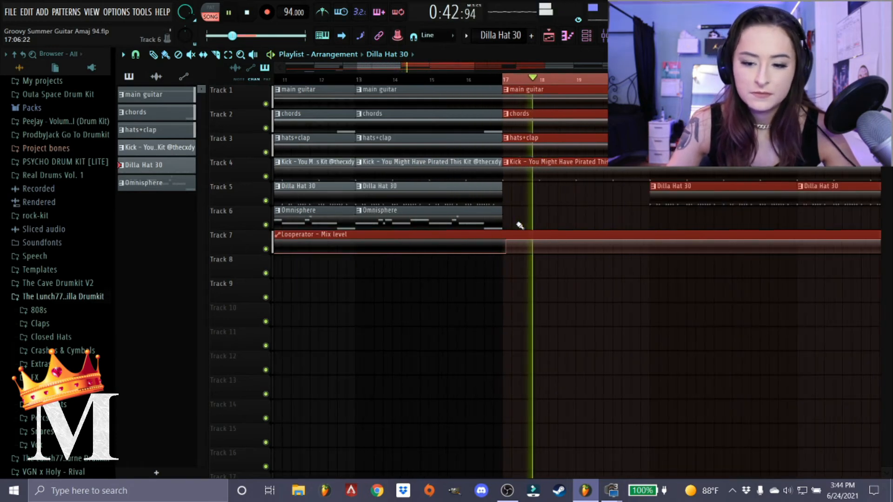
scroll(517, 230, down, 5)
scroll(510, 303, up, 8)
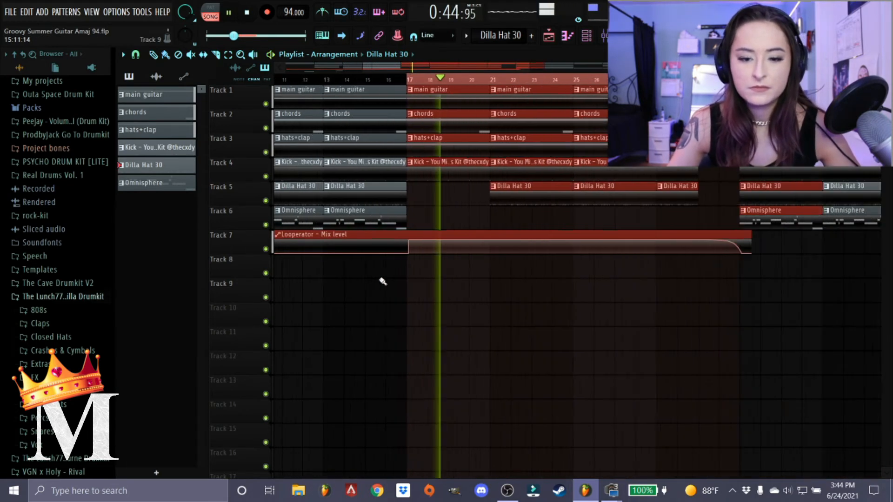
scroll(510, 303, down, 2)
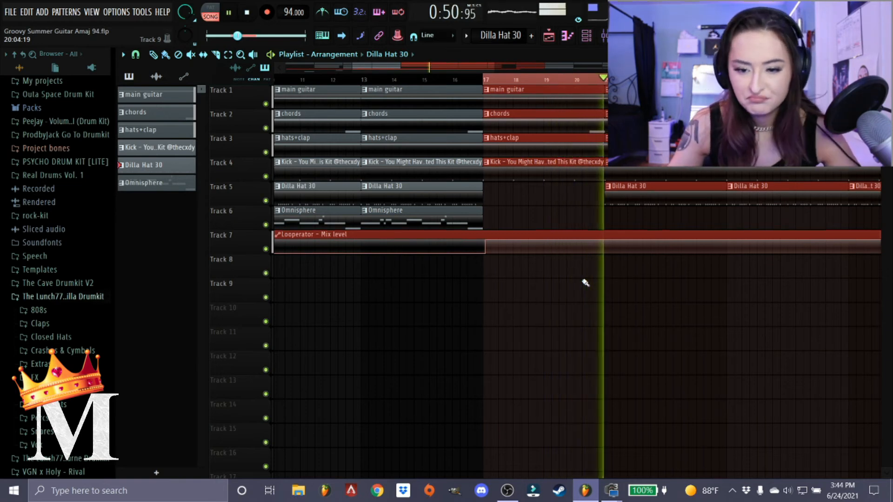
Open the Looperator effect on the main guitar mixer track during playback, and pause the song.
click(602, 35)
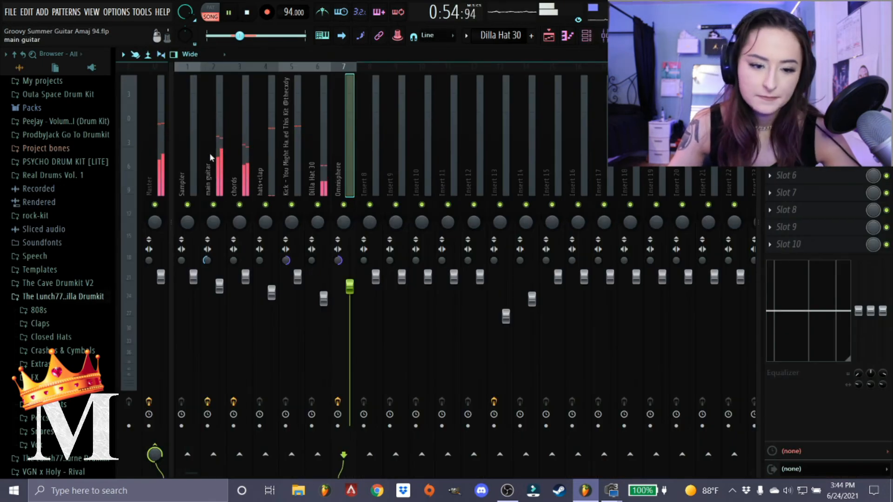
click(798, 158)
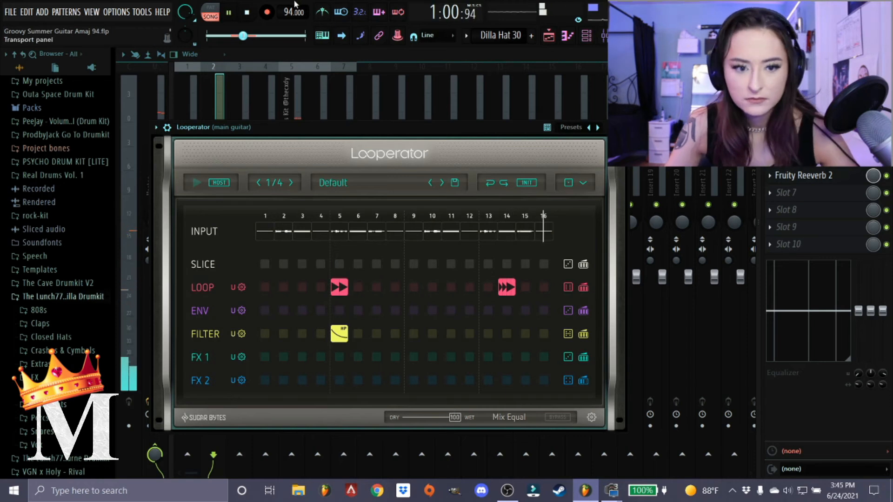
click(236, 15)
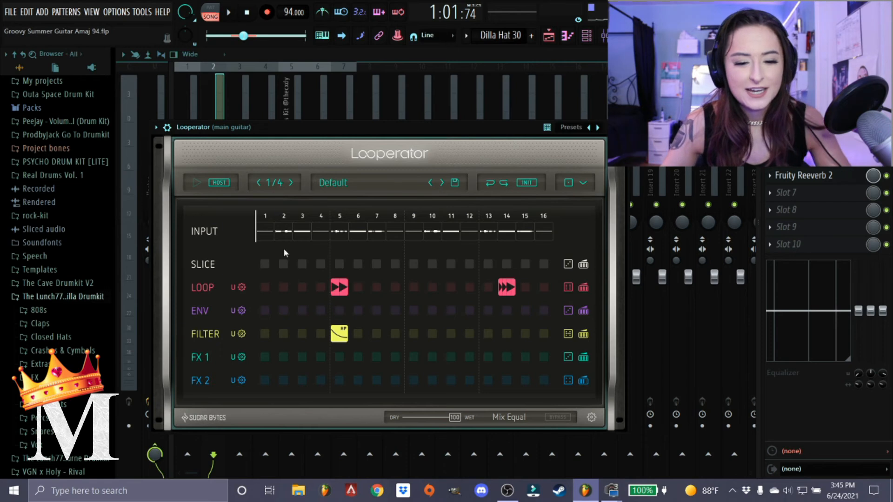
Reposition the Looperator window to examine its step grid, close the effect, and return to the playlist.
drag(346, 130, 412, 96)
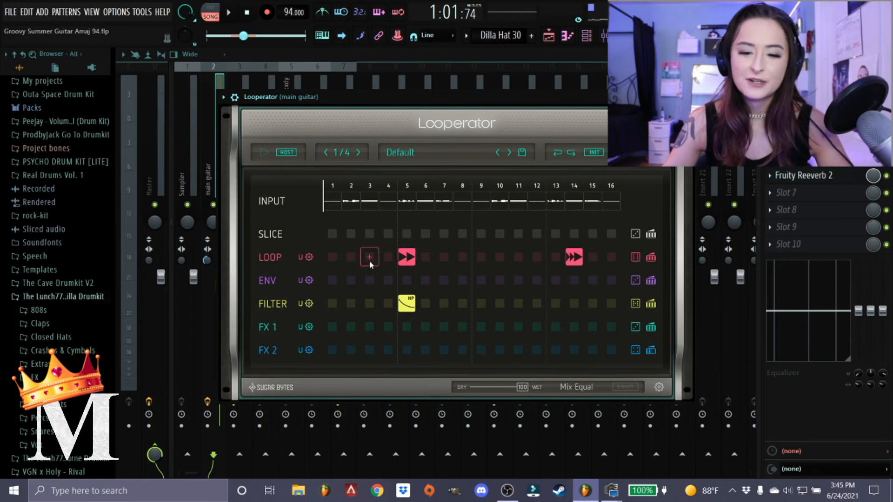
drag(499, 94, 426, 174)
drag(479, 174, 553, 83)
click(687, 85)
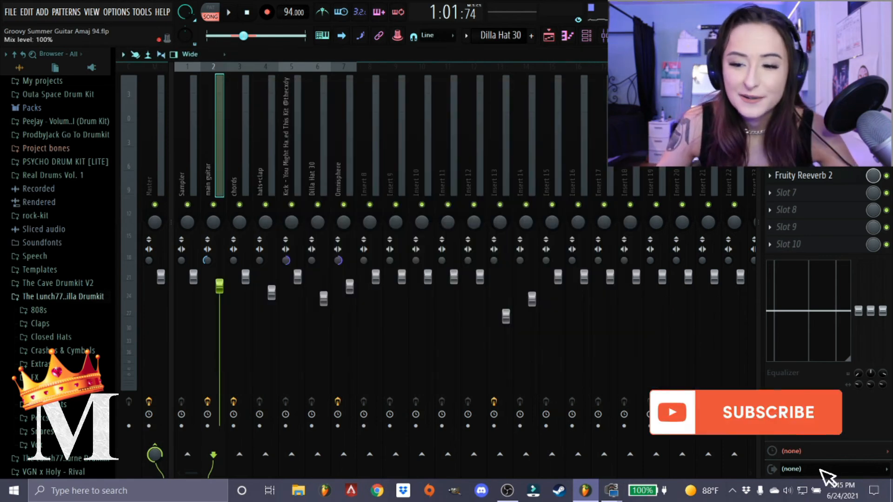
click(885, 54)
Look over the full arrangement and clear the time selection from bar 17 to bar 33.
scroll(617, 377, down, 6)
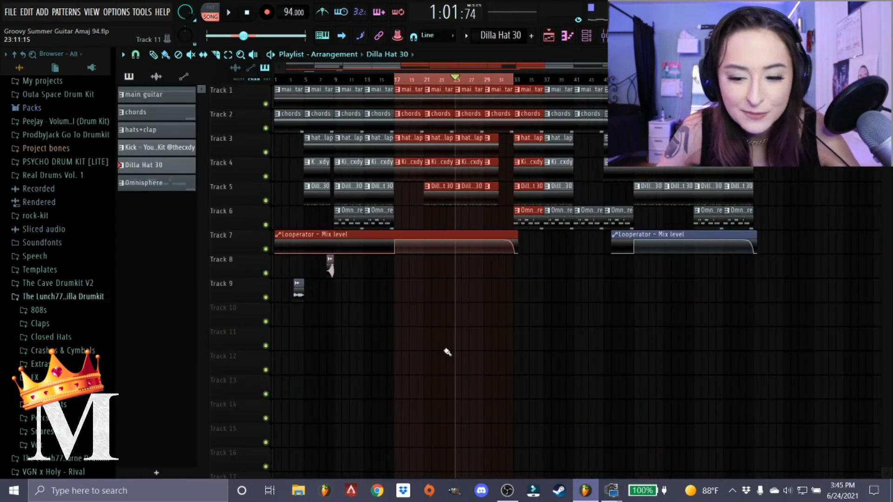
scroll(334, 291, up, 6)
scroll(335, 291, up, 2)
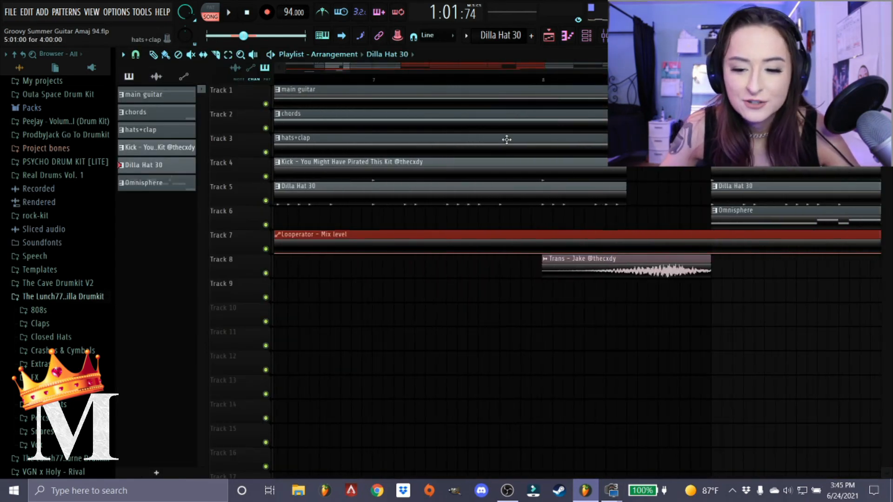
scroll(510, 118, down, 1)
scroll(510, 118, down, 4)
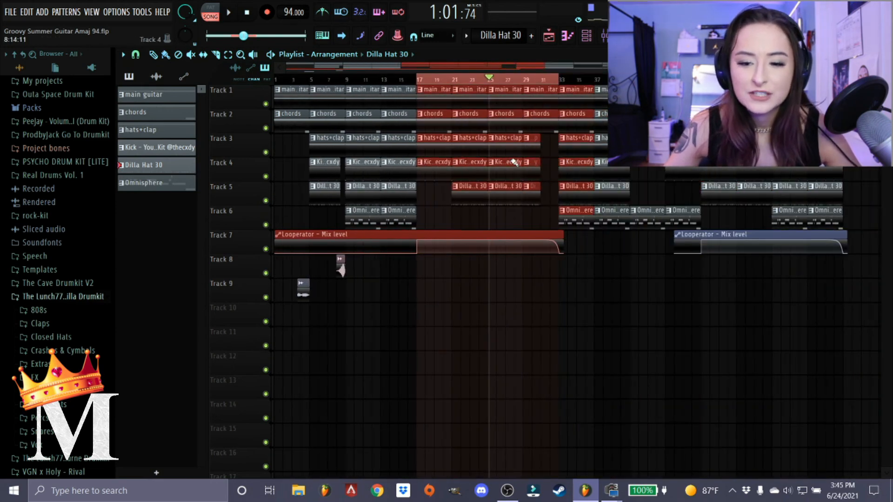
double_click(513, 79)
scroll(501, 111, down, 1)
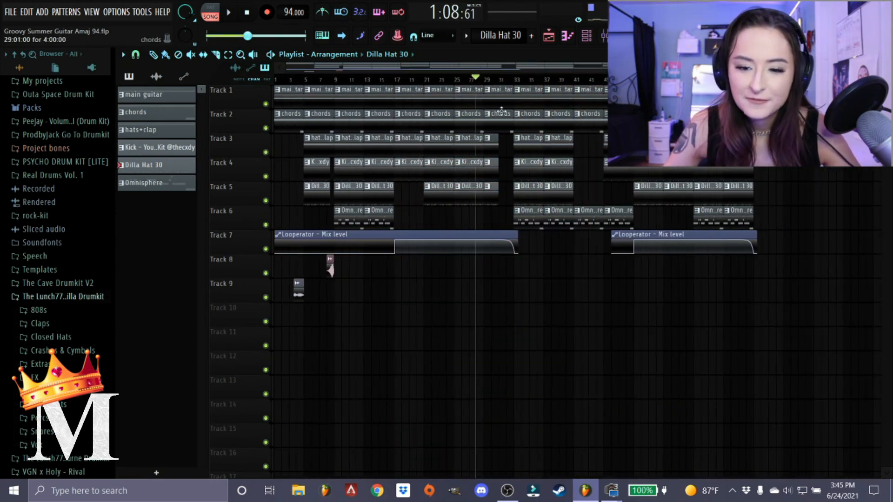